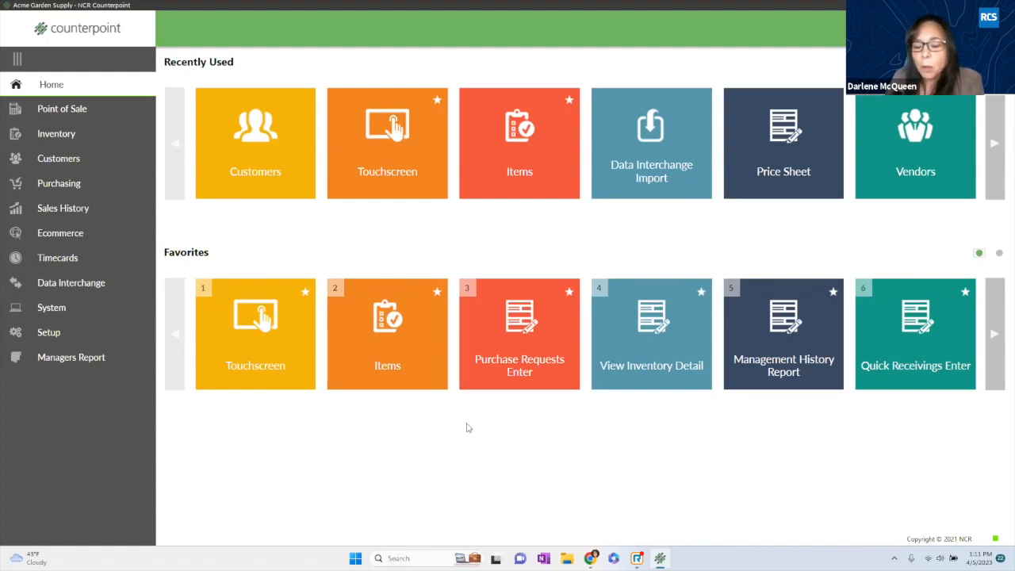
- Start a new data interchange import and choose the SampeItems2 CSV file in the Data Import folder as its source
left_click(53, 283)
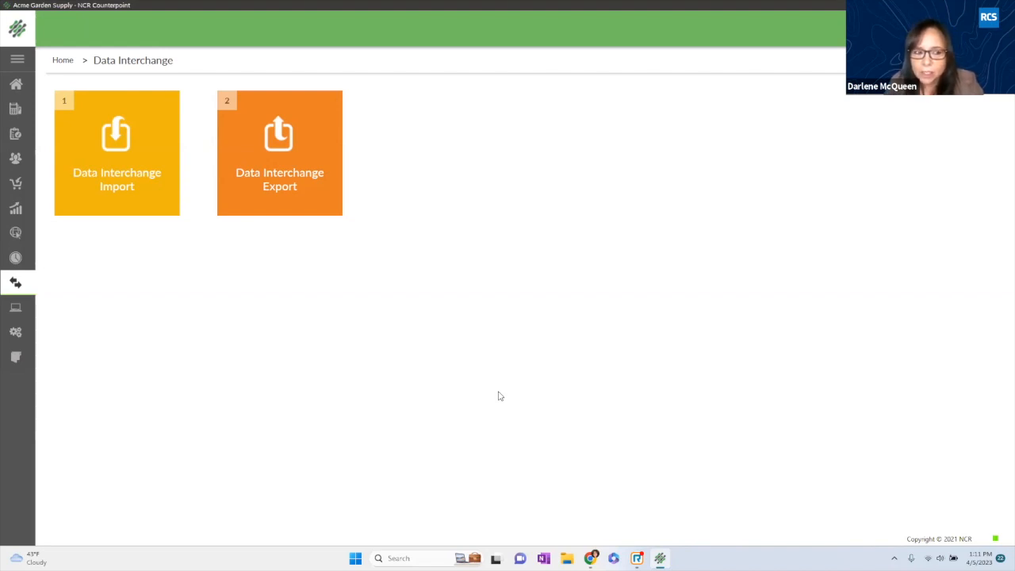
left_click(134, 172)
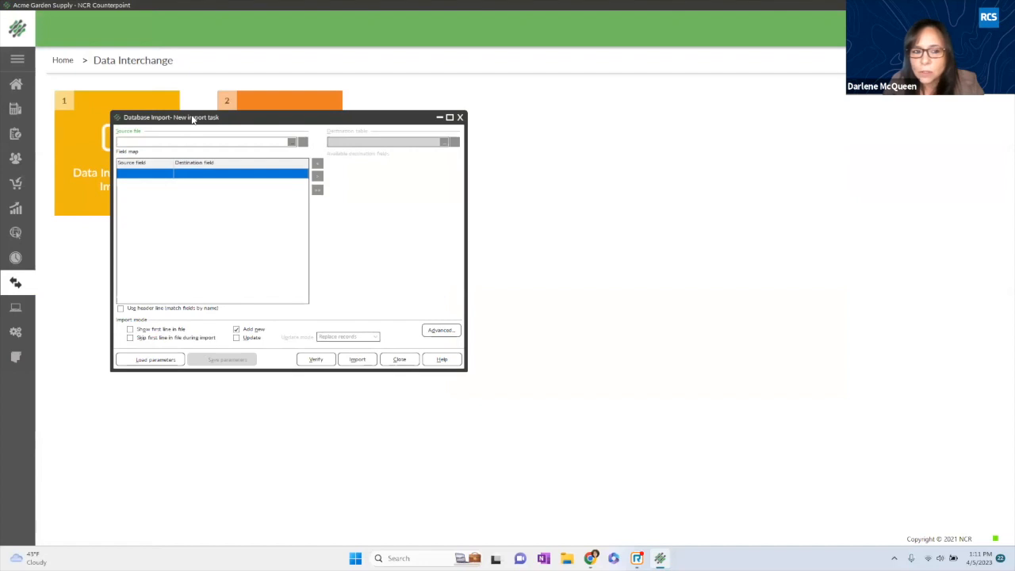
left_click_drag(187, 118, 291, 117)
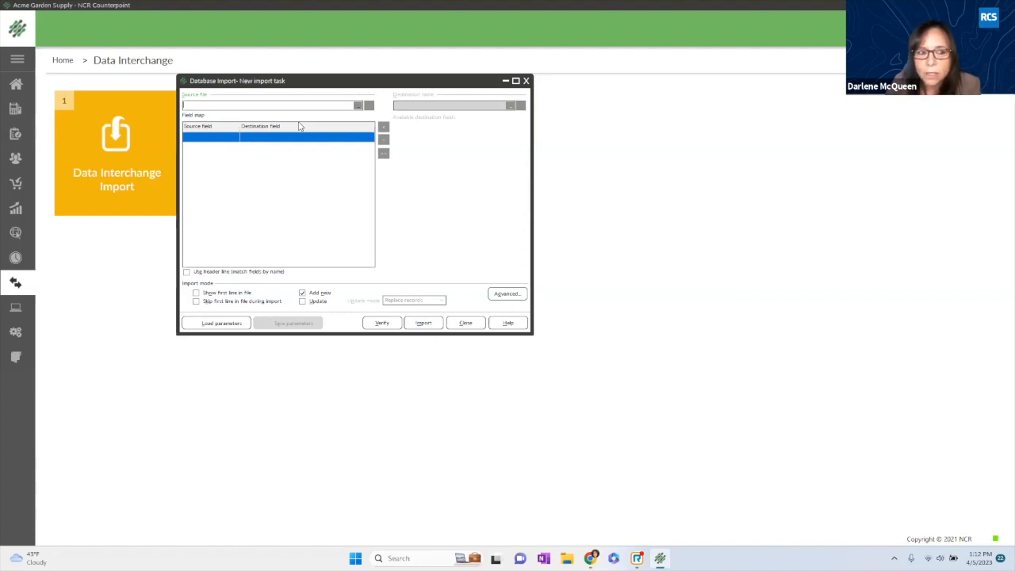
left_click(358, 105)
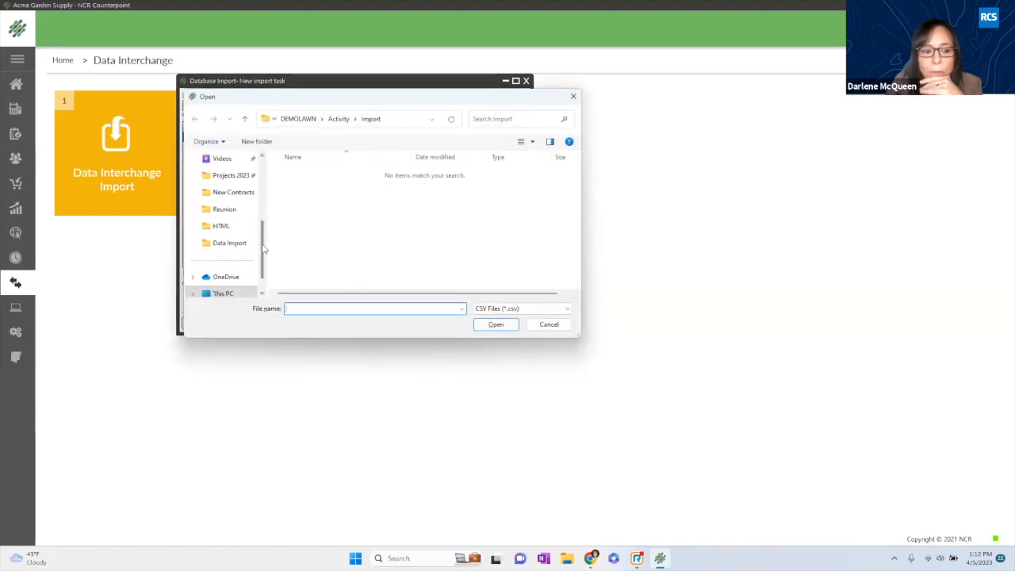
left_click(230, 244)
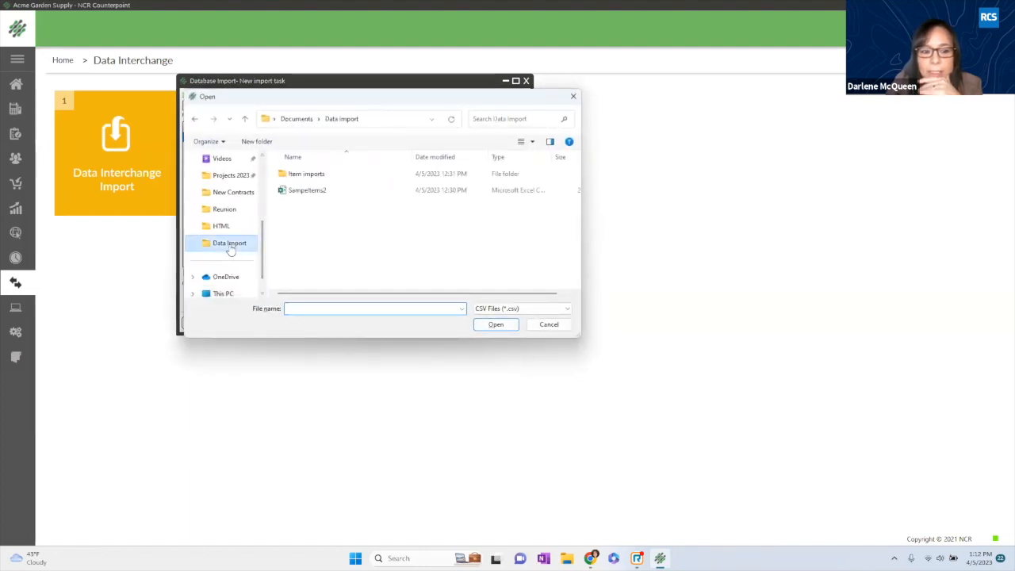
left_click(305, 191)
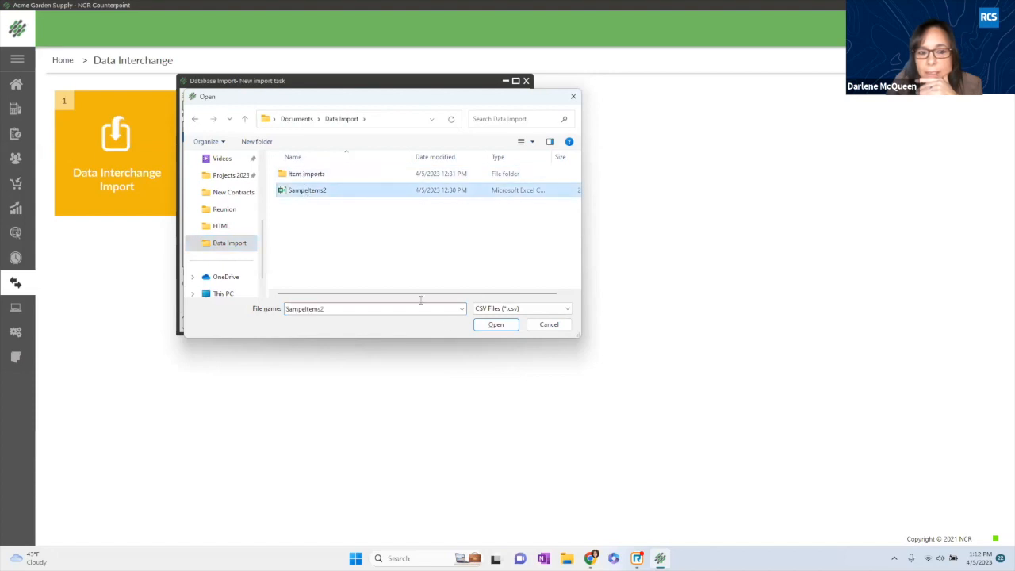
left_click(492, 327)
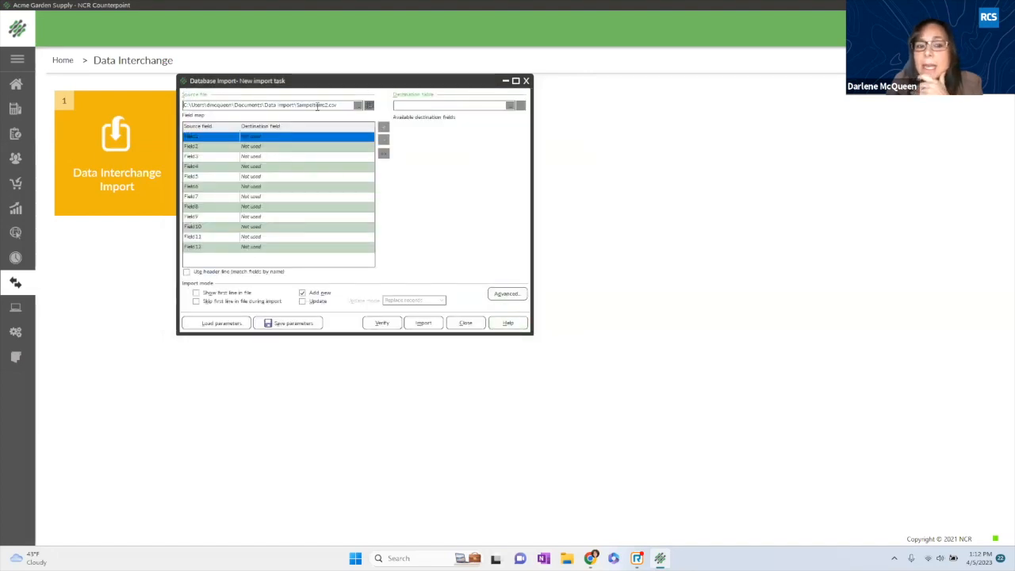
- Set the import's destination table to IM_ITEM, found among the tables starting with IM
left_click(510, 106)
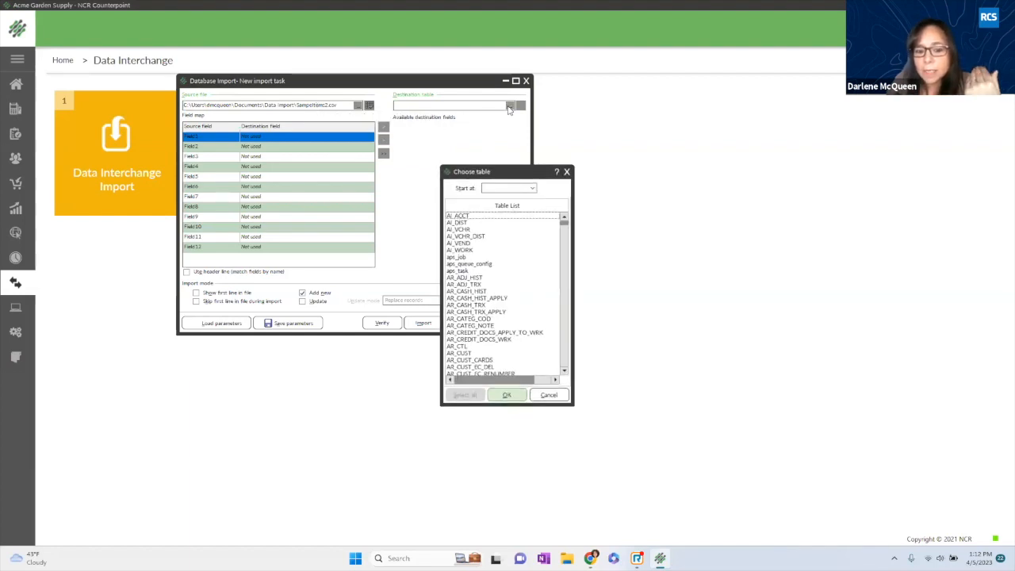
left_click(532, 188)
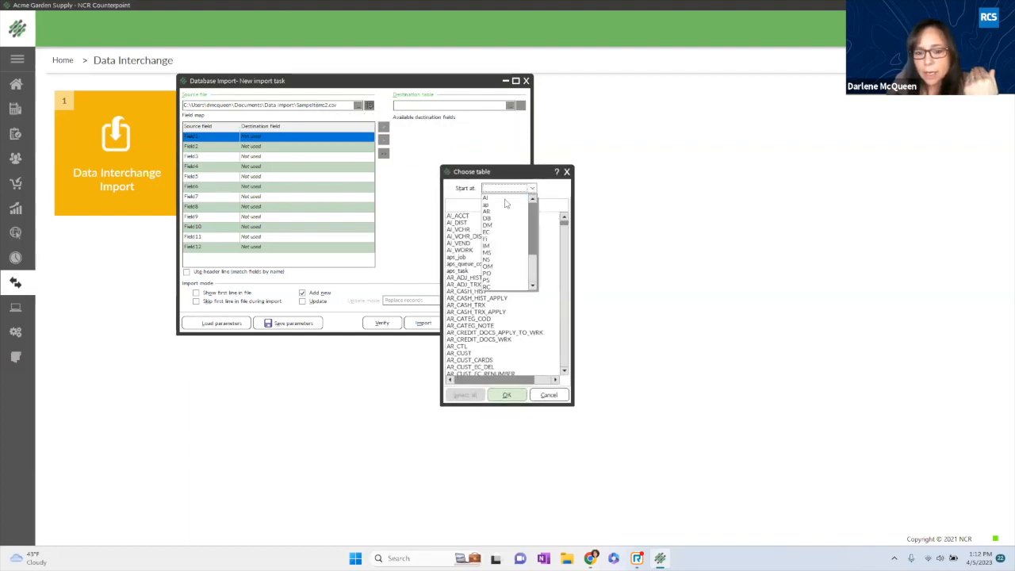
left_click(489, 245)
left_click(470, 284)
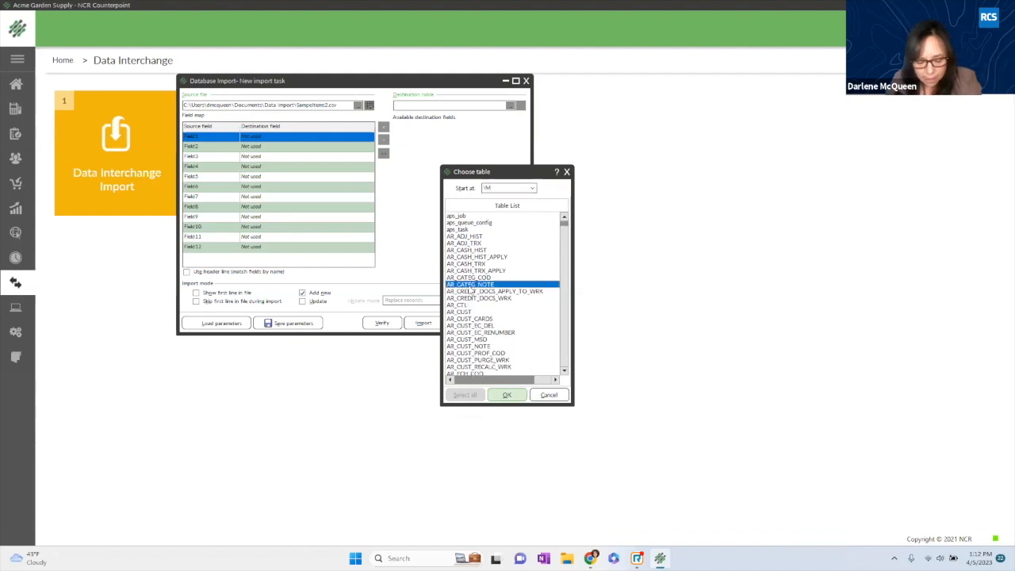
key("i")
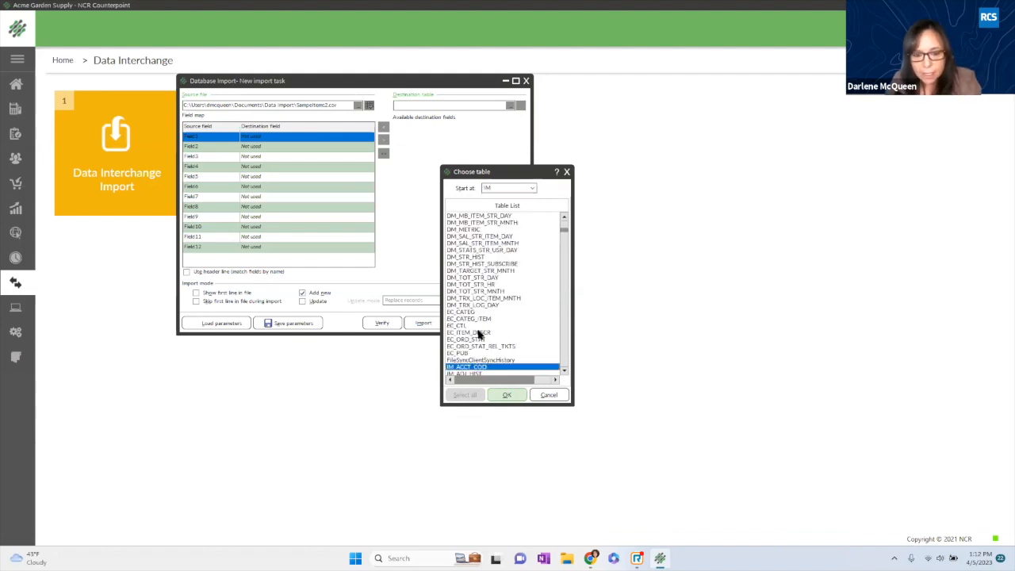
left_click(563, 373)
left_click_drag(563, 373, 565, 373)
left_click(467, 346)
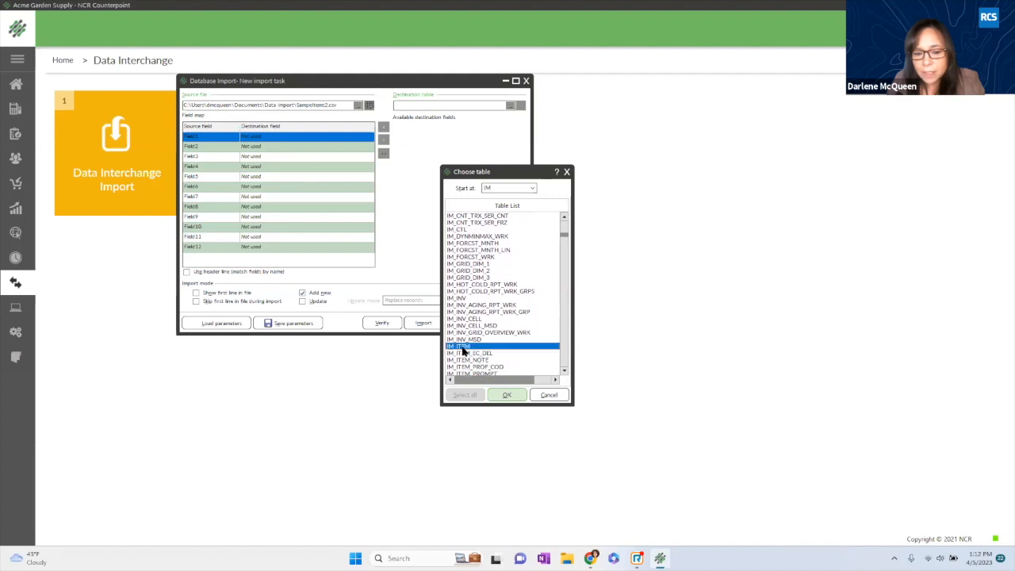
left_click(493, 394)
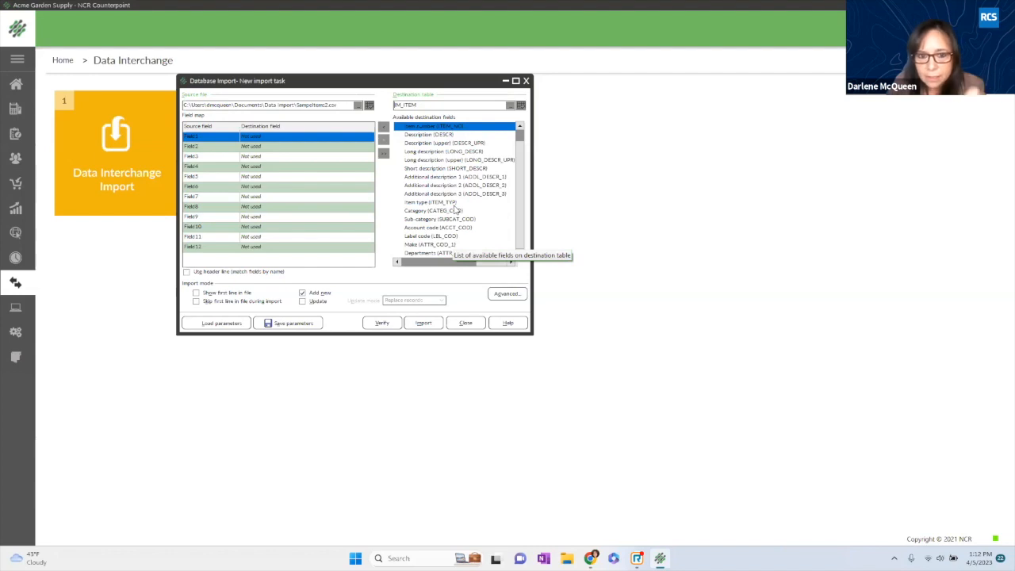
- Show the source file's first line and use the header line to match the fields by name
left_click(196, 293)
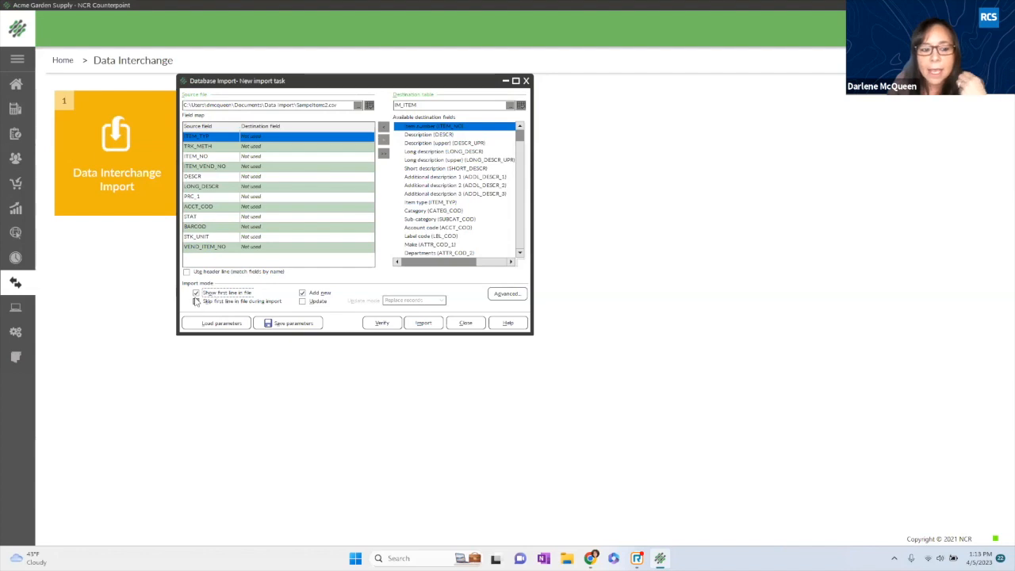
left_click(186, 272)
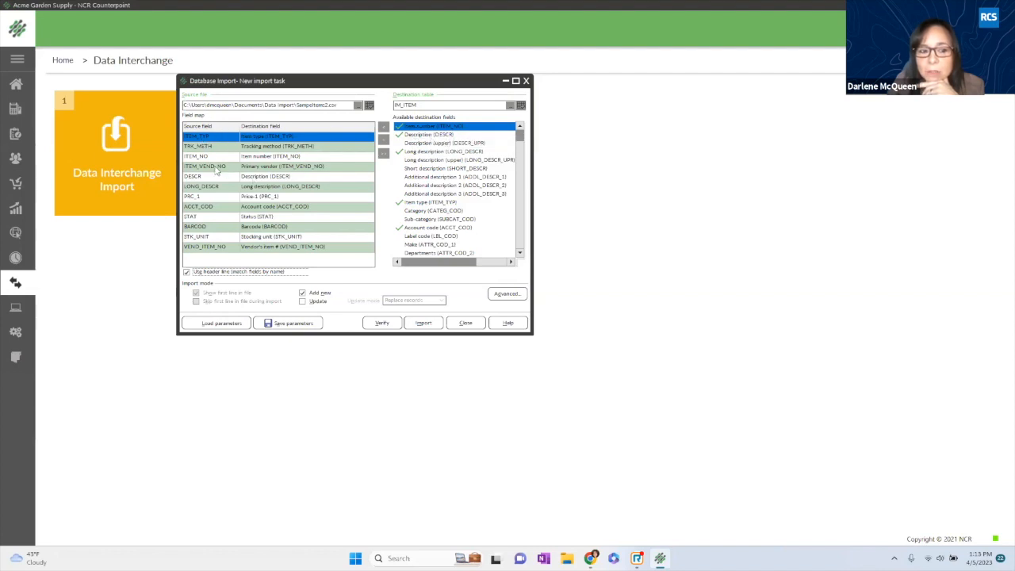
- Examine the available destination fields to see which ones are matched to the source file
left_click(520, 253)
left_click(520, 255)
left_click(520, 255)
left_click(520, 254)
left_click(520, 254)
left_click(520, 255)
left_click(520, 254)
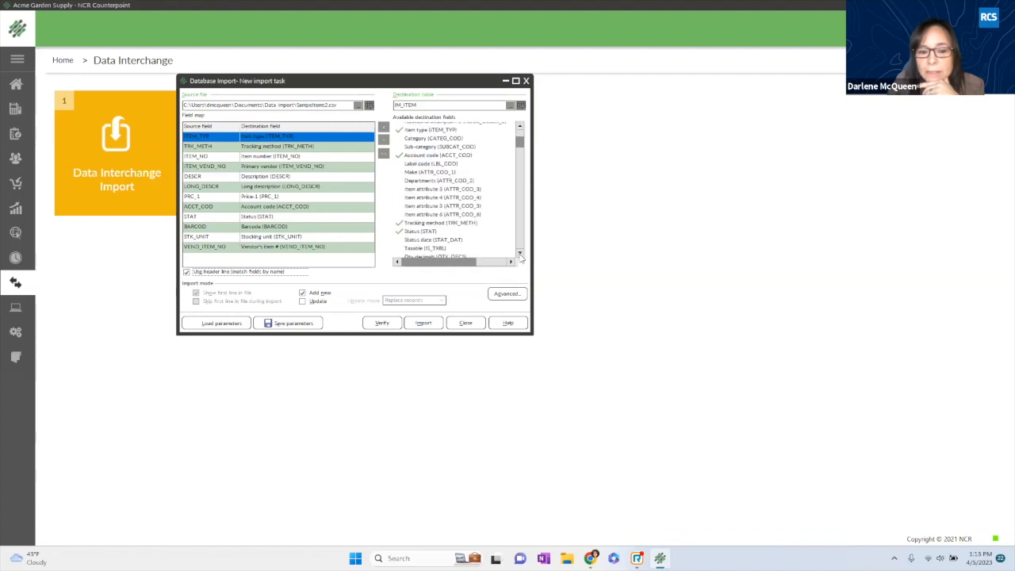
left_click(520, 254)
left_click(520, 254)
left_click(520, 255)
left_click(520, 255)
left_click(520, 254)
left_click(520, 255)
left_click(520, 255)
left_click(520, 255)
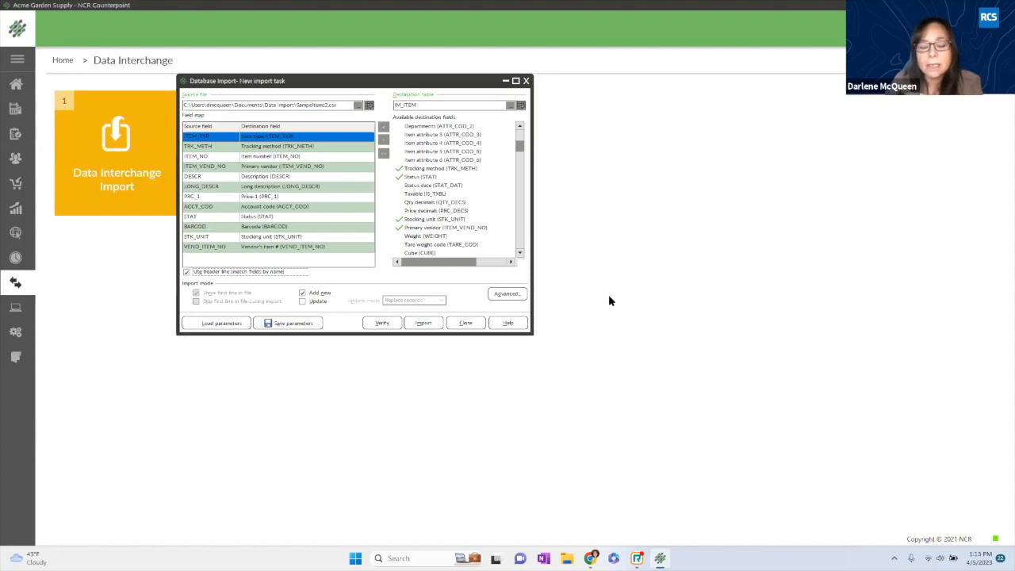
- Verify the import data in Add new mode, and close the import task without saving its parameters
left_click(302, 293)
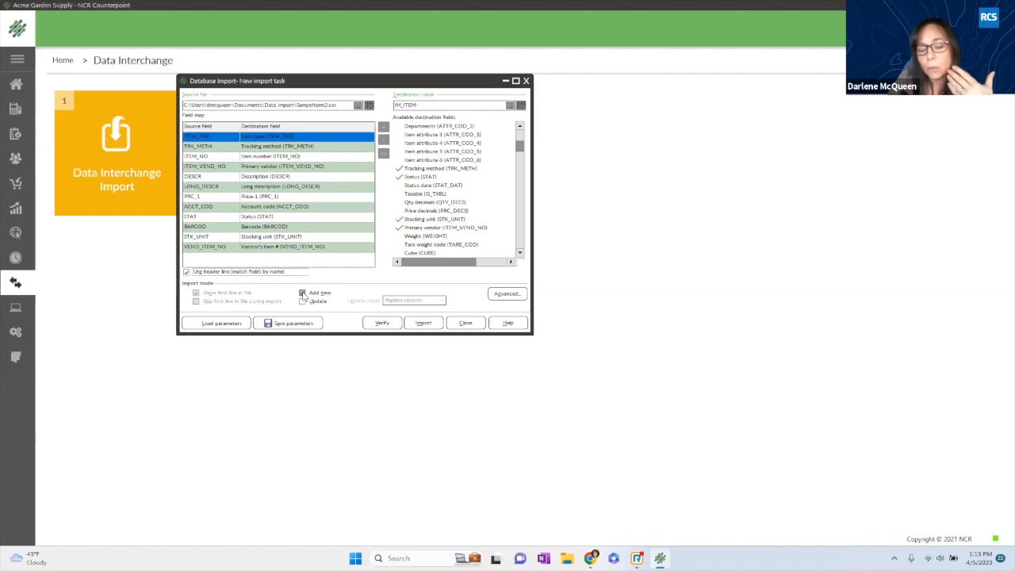
left_click(381, 324)
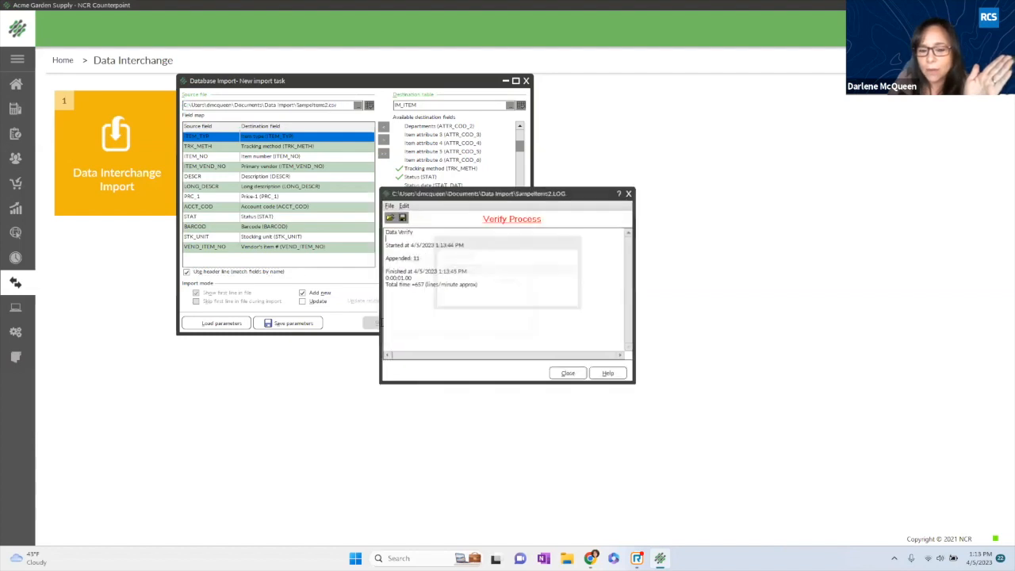
left_click_drag(382, 230, 482, 289)
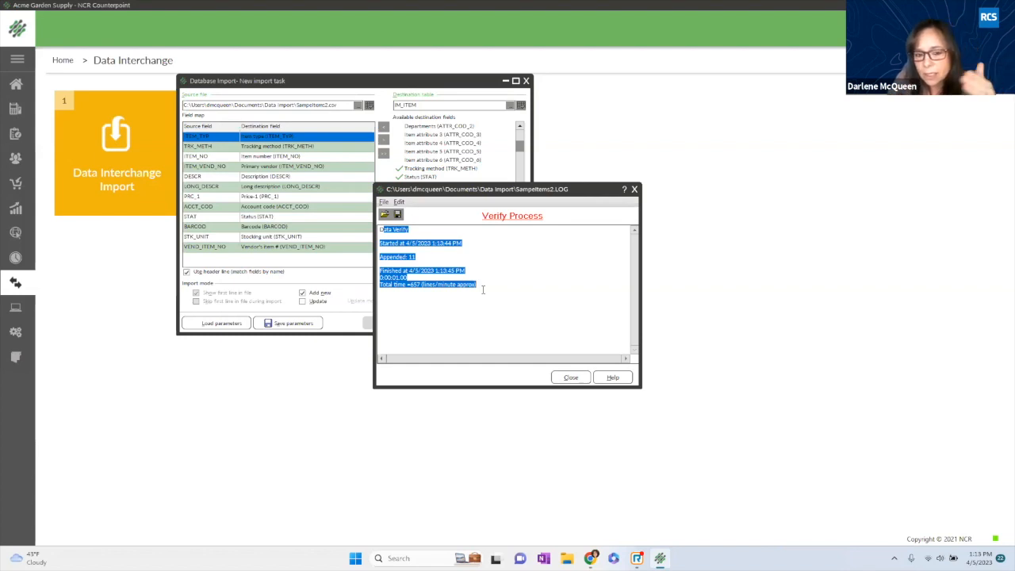
left_click(574, 379)
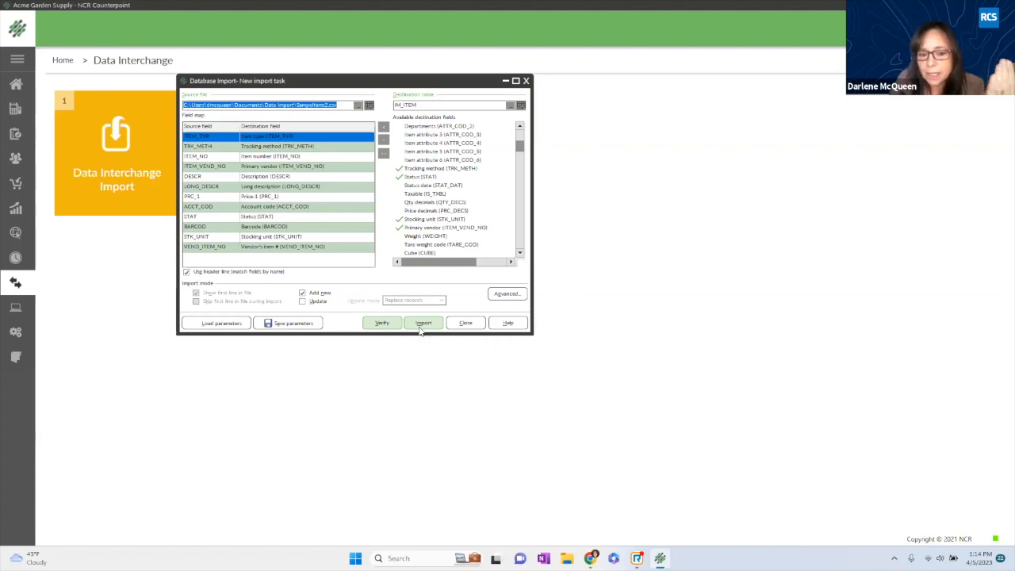
left_click(466, 324)
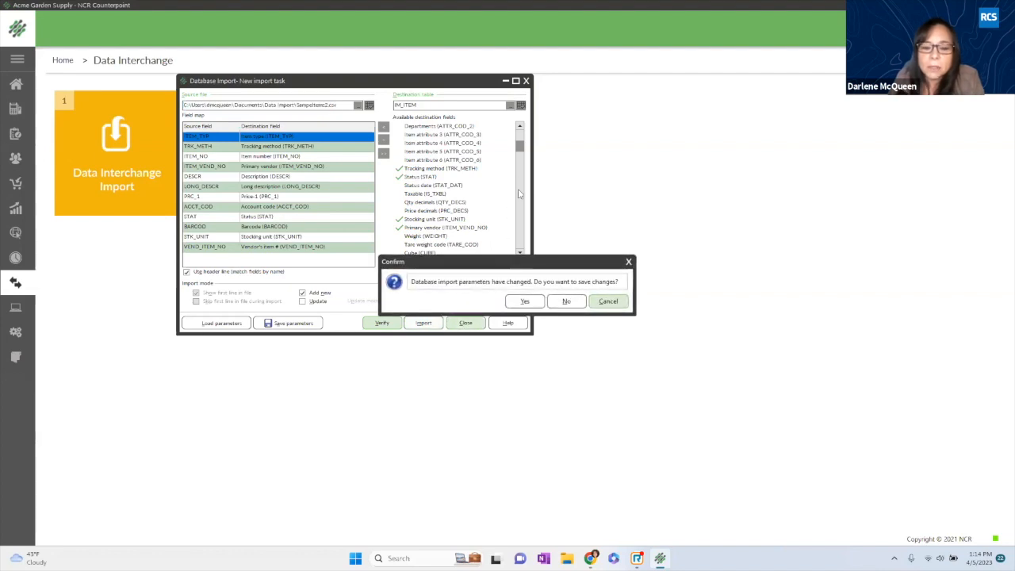
left_click(566, 301)
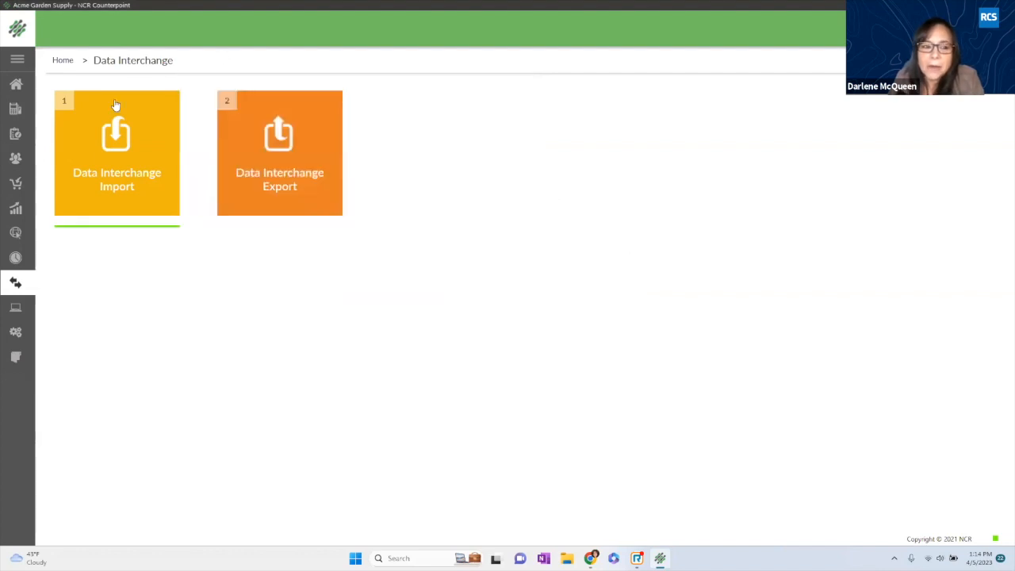
- Open the Inventory items and show them in table view
left_click(16, 86)
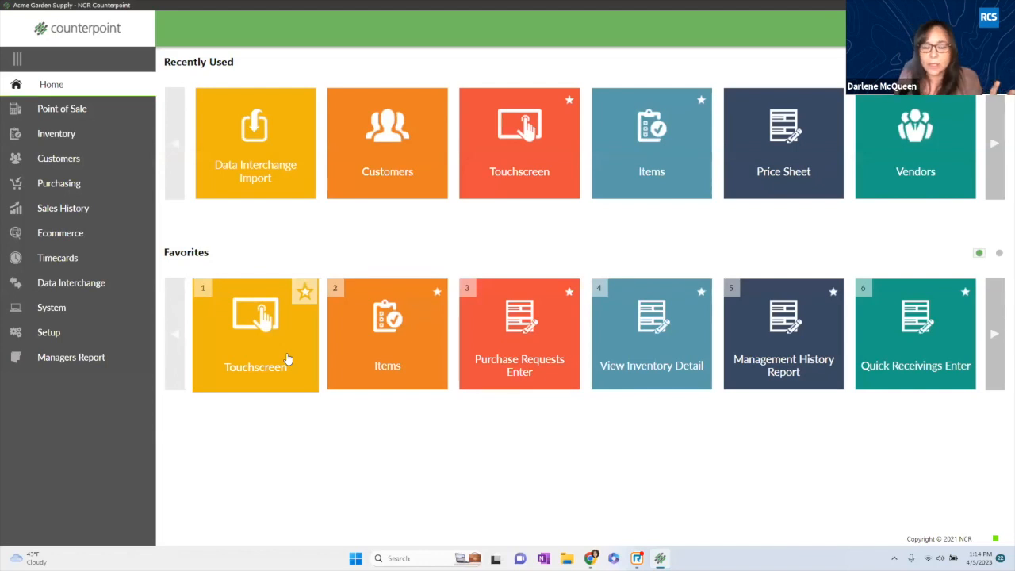
left_click(56, 133)
left_click(218, 152)
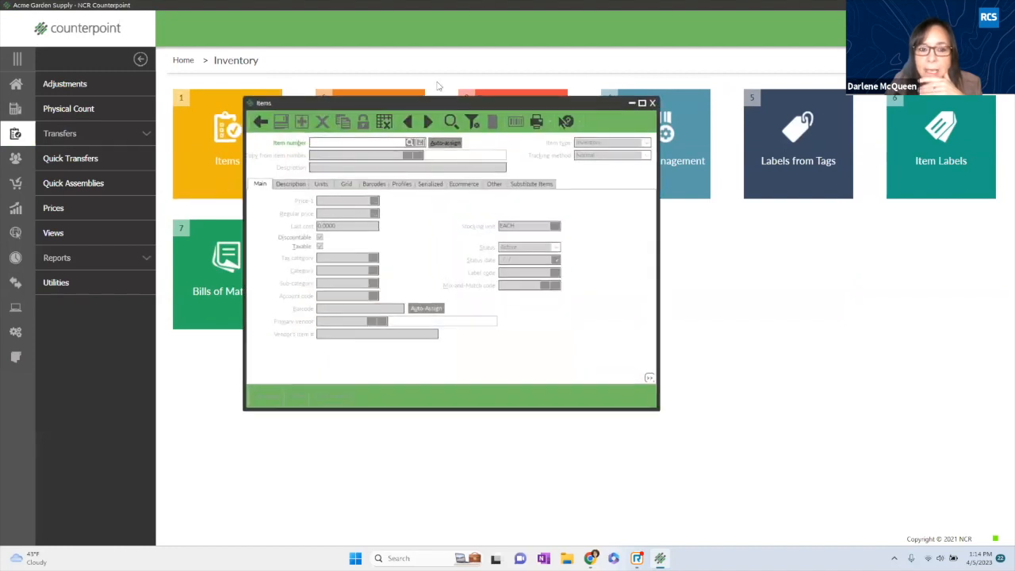
left_click(386, 124)
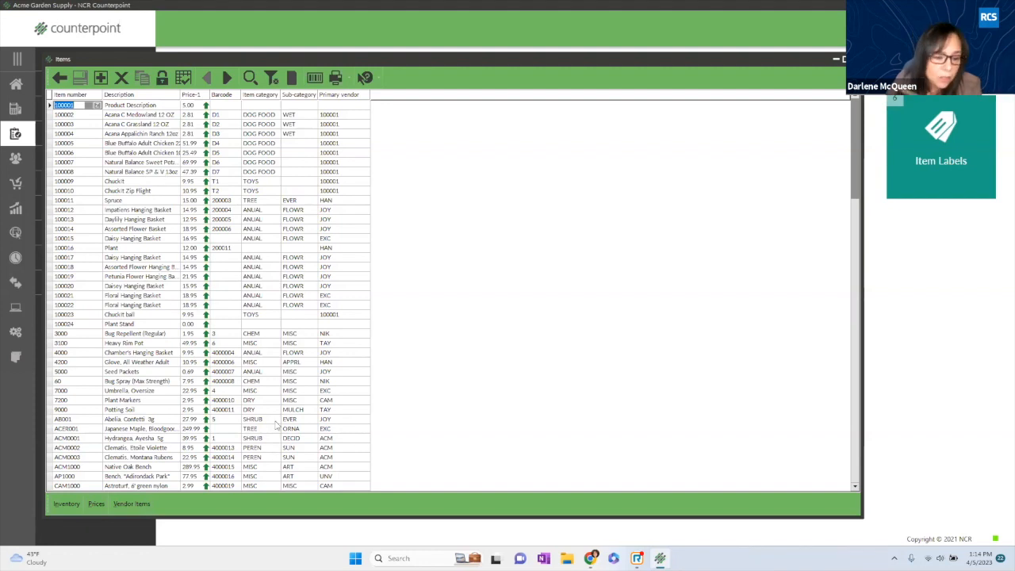
left_click(271, 77)
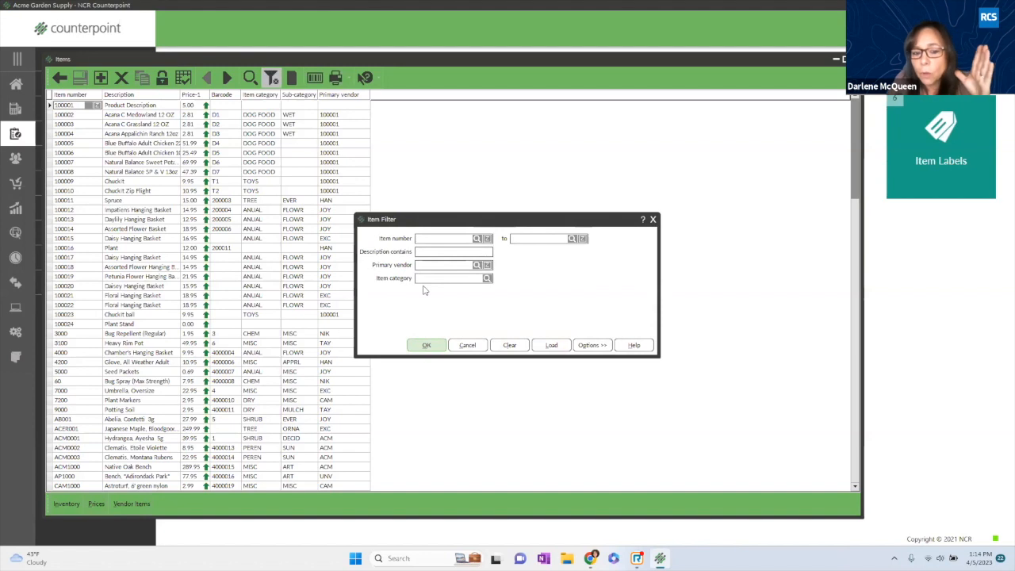
left_click(477, 265)
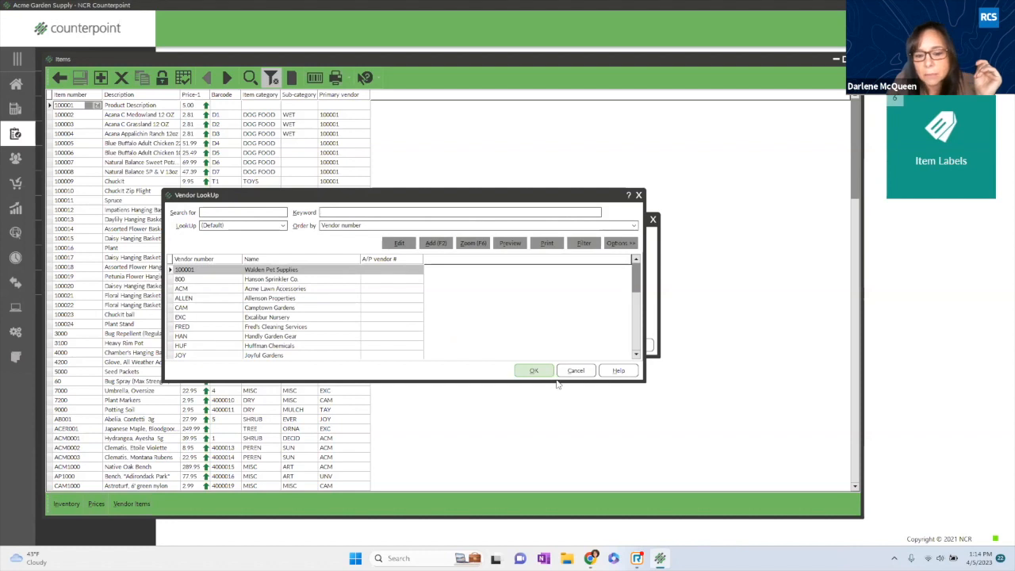
left_click(252, 317)
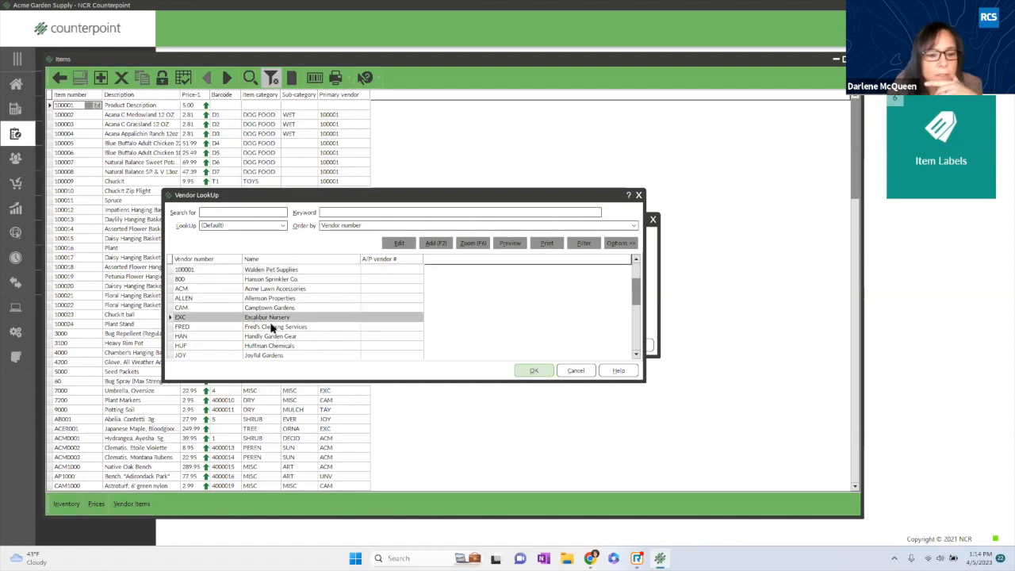
left_click(536, 371)
left_click(467, 345)
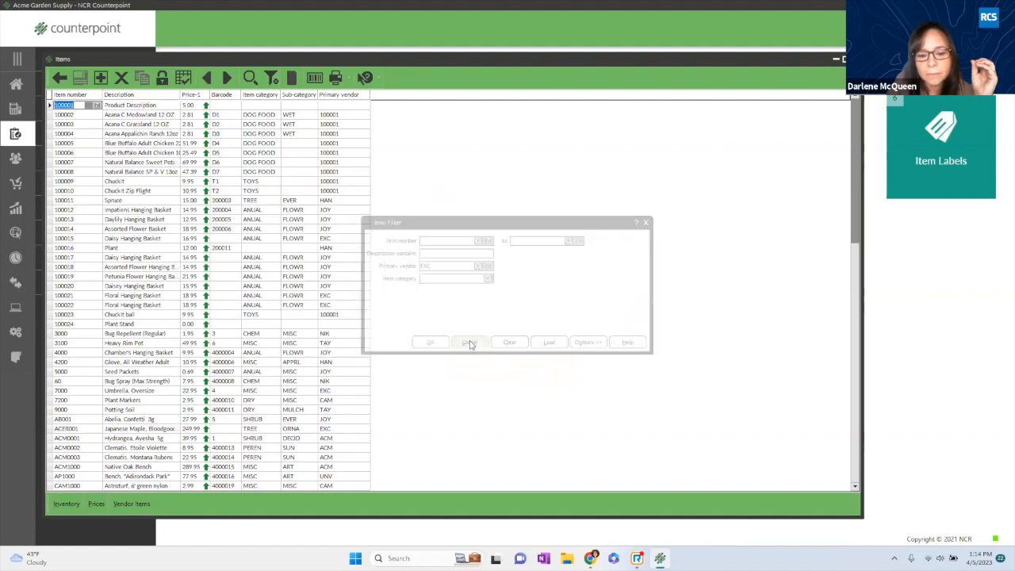
- Filter the items by the primary vendor Excalibur Nursery (EXC)
left_click(270, 77)
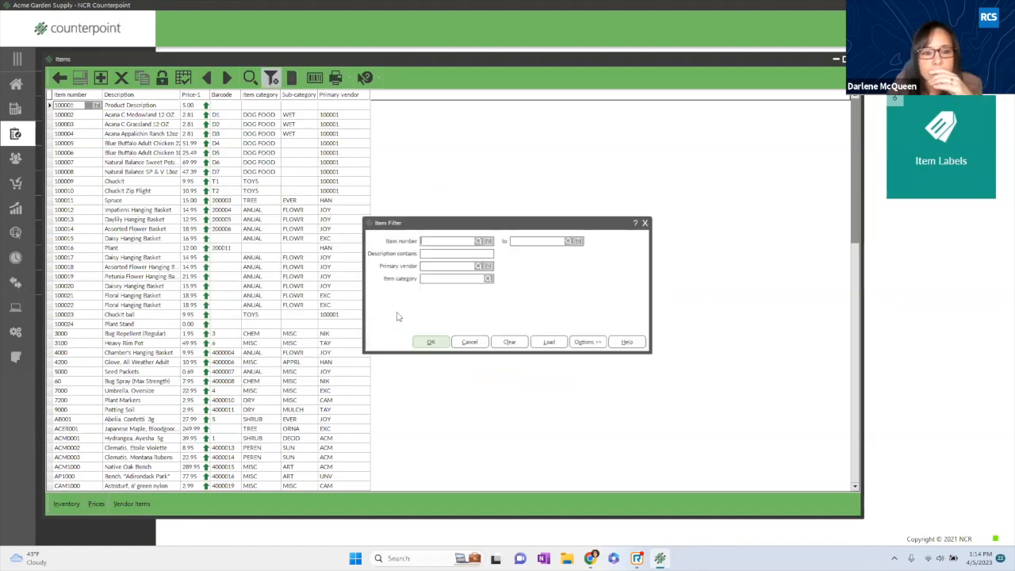
left_click(477, 265)
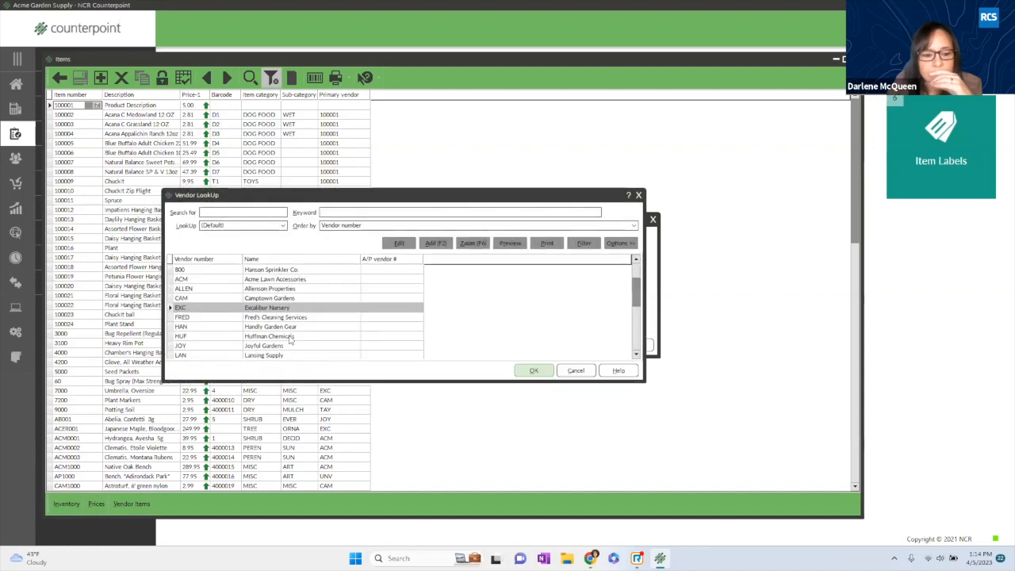
left_click(530, 370)
left_click(427, 345)
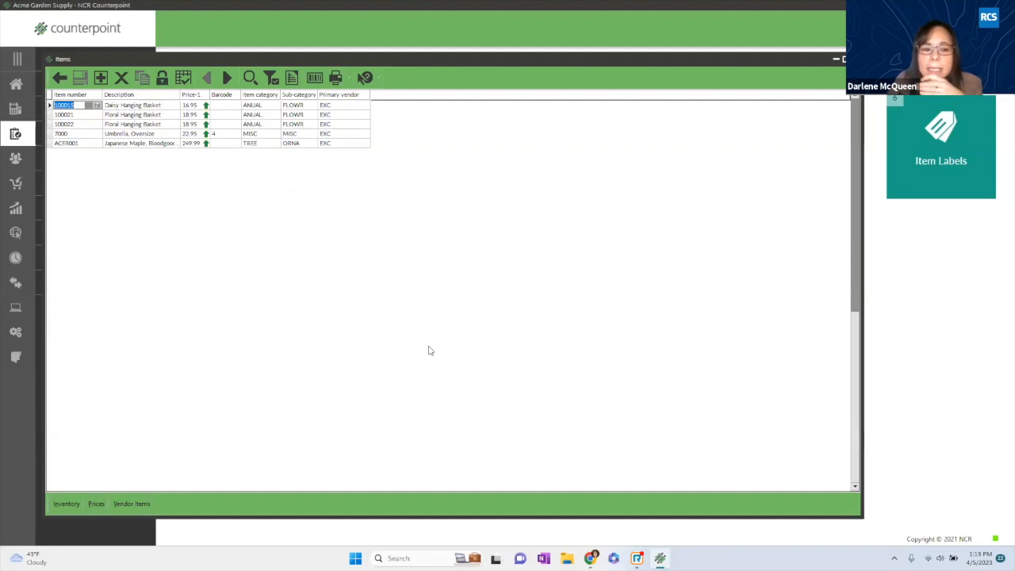
- Add the Additional description 1, Additional description 2 and Season columns to the items table with the Column designer
right_click(364, 98)
left_click(392, 271)
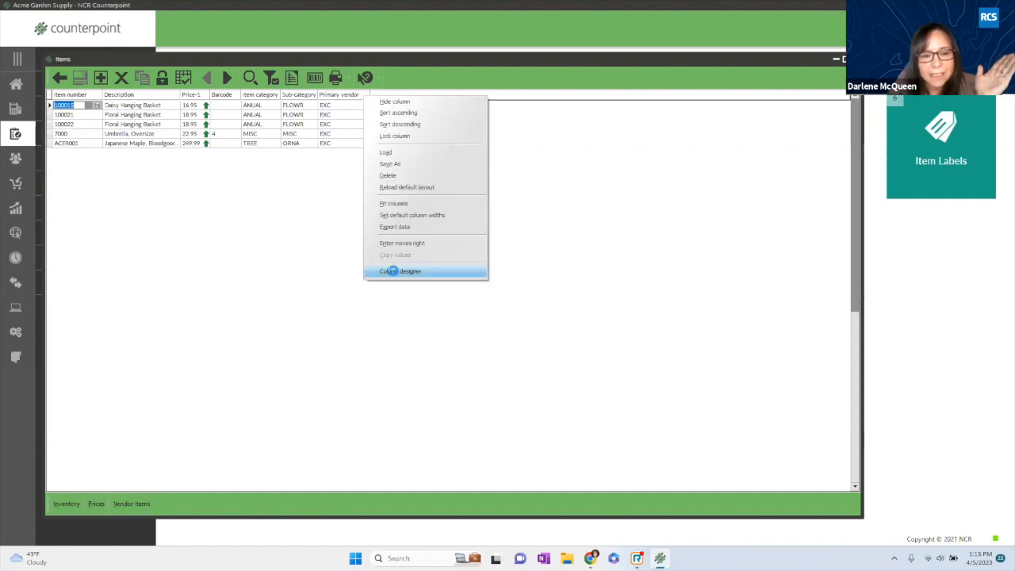
left_click(441, 236)
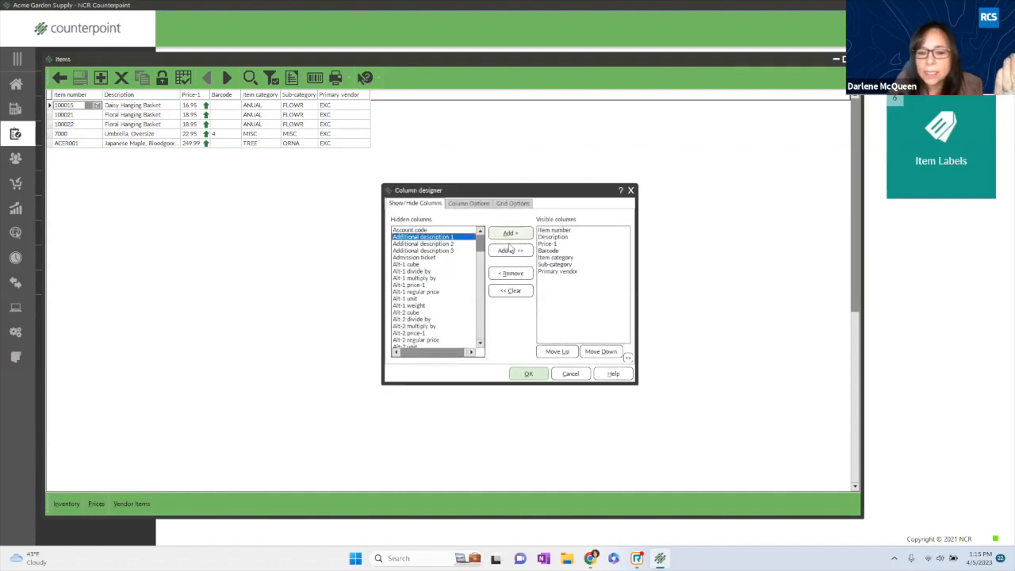
left_click(508, 234)
left_click(464, 238)
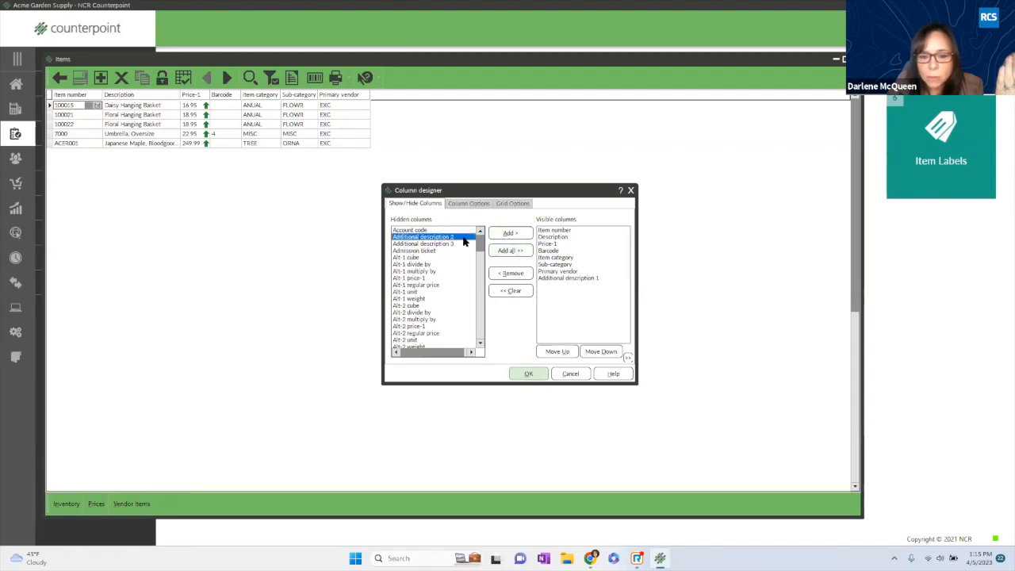
left_click(509, 233)
left_click(419, 313)
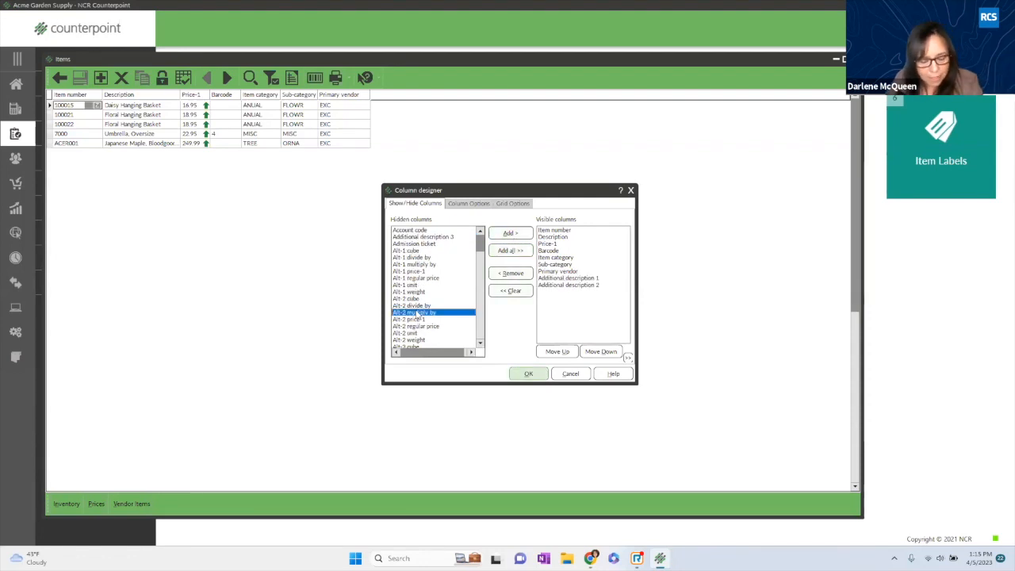
key("s")
left_click(509, 233)
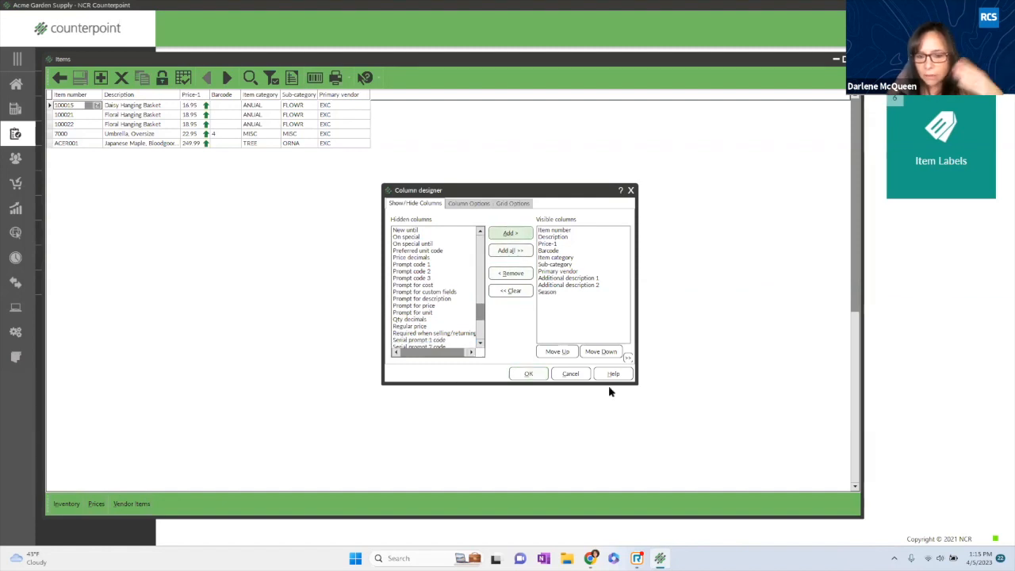
left_click(529, 374)
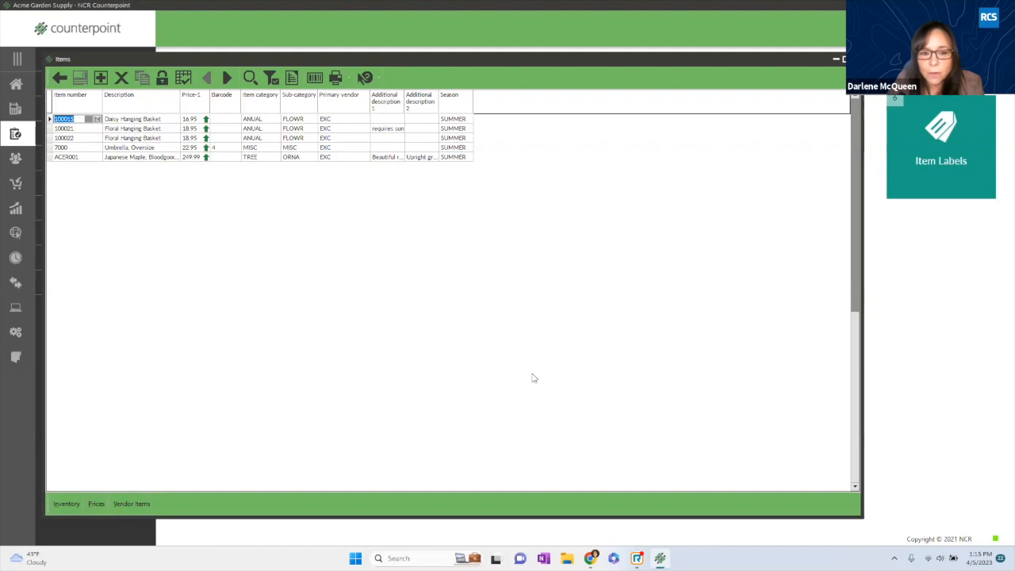
left_click(425, 120)
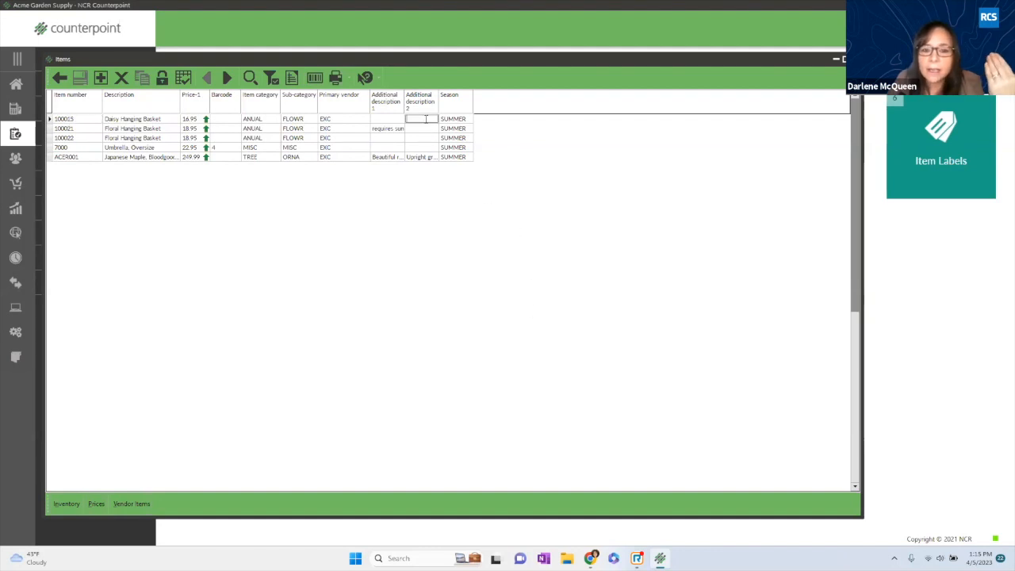
left_click(428, 130)
left_click(426, 148)
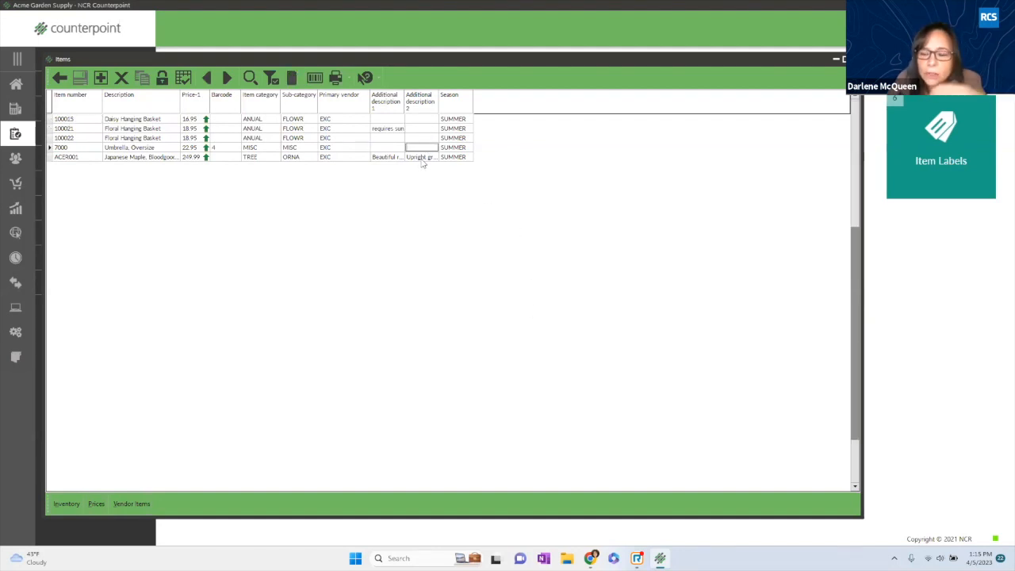
- Look up the SPRING profile code and assign it as the season of items 100015 and 100021
left_click(455, 119)
left_click(467, 118)
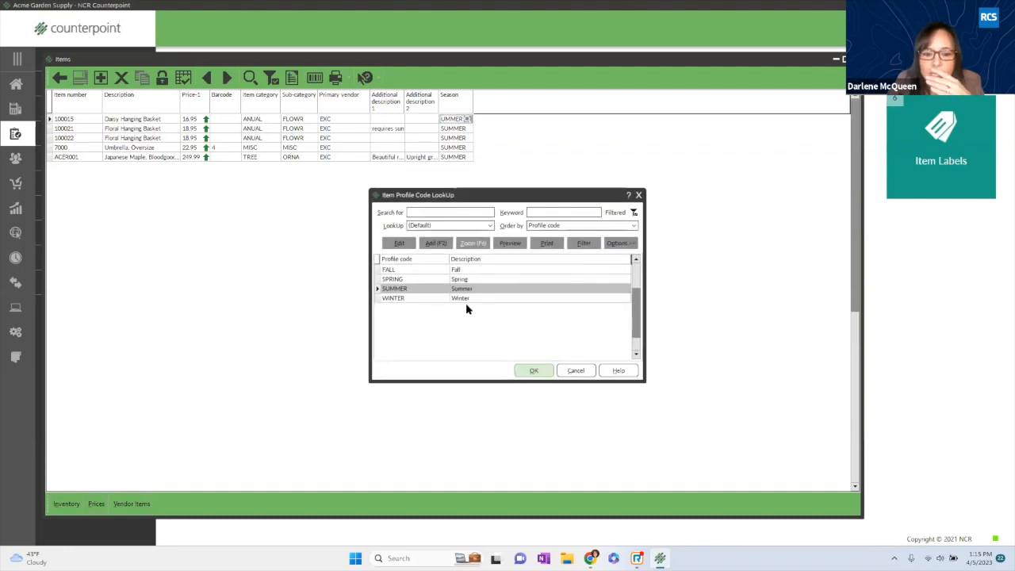
left_click(409, 280)
left_click(534, 370)
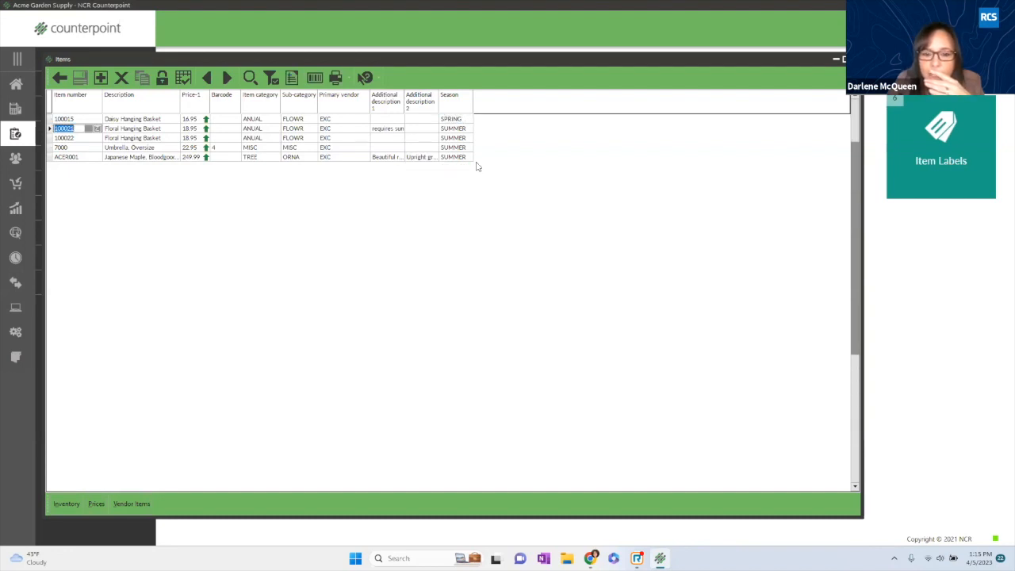
left_click(461, 128)
left_click(468, 129)
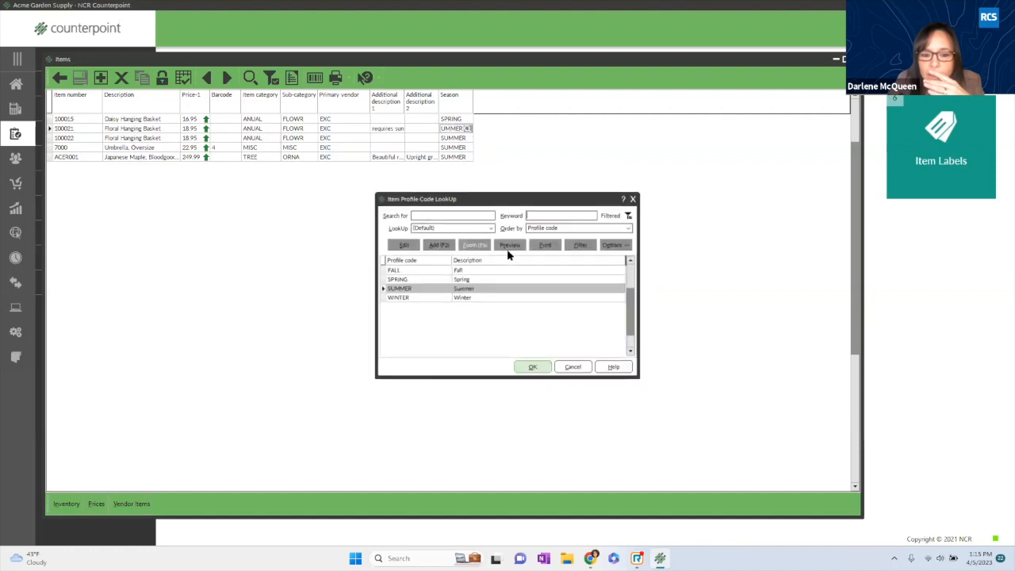
left_click(393, 279)
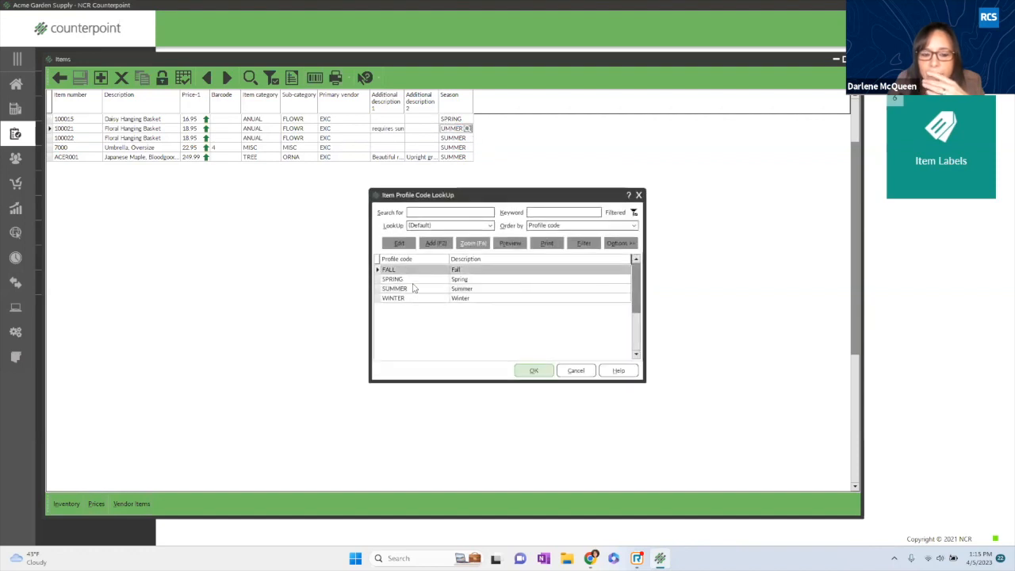
left_click(534, 369)
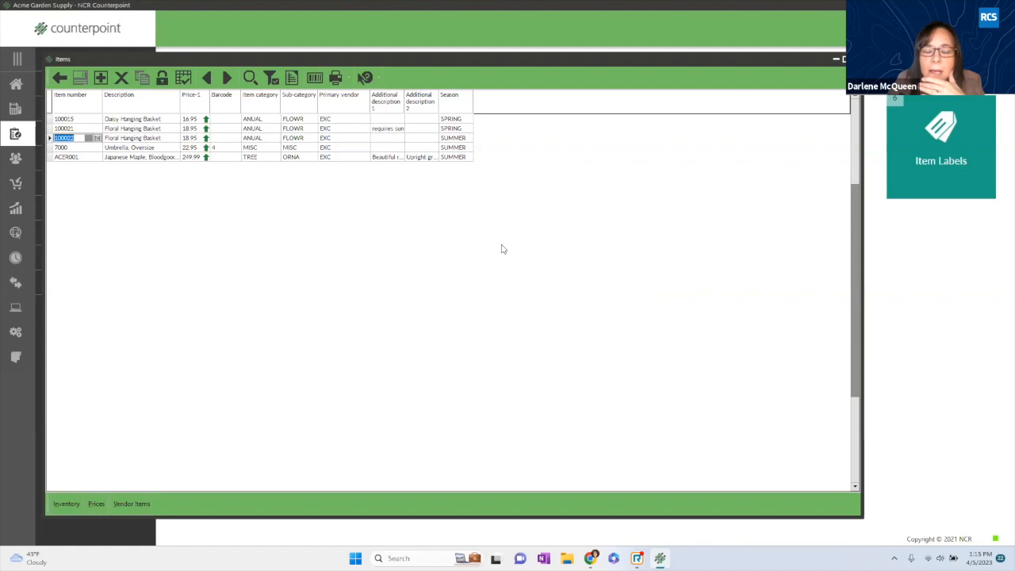
- Copy the SPRING season from item 100021 to items 100022, 7000 and ACER001
left_click(457, 138)
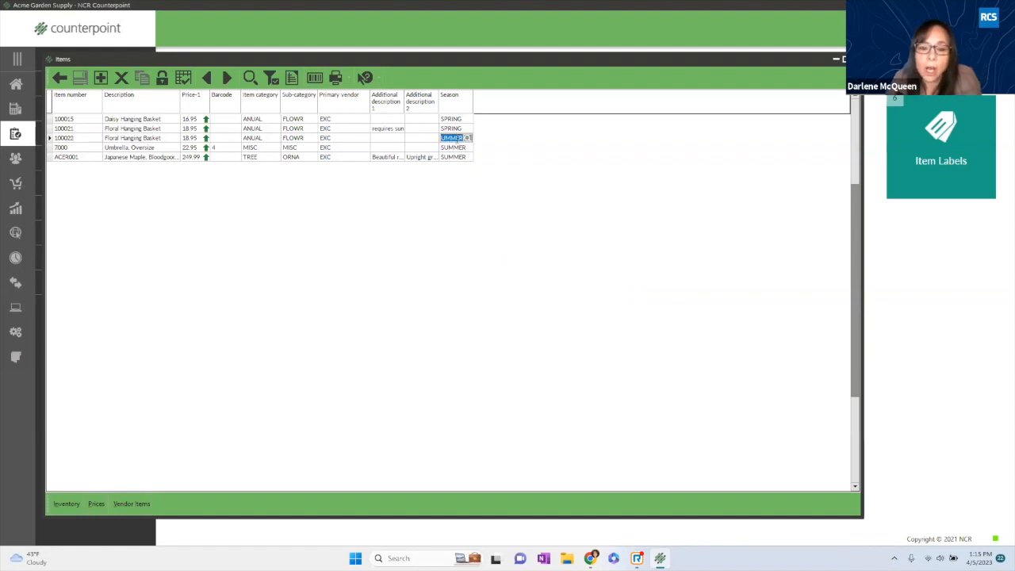
left_click(458, 127)
key("ctrl+c")
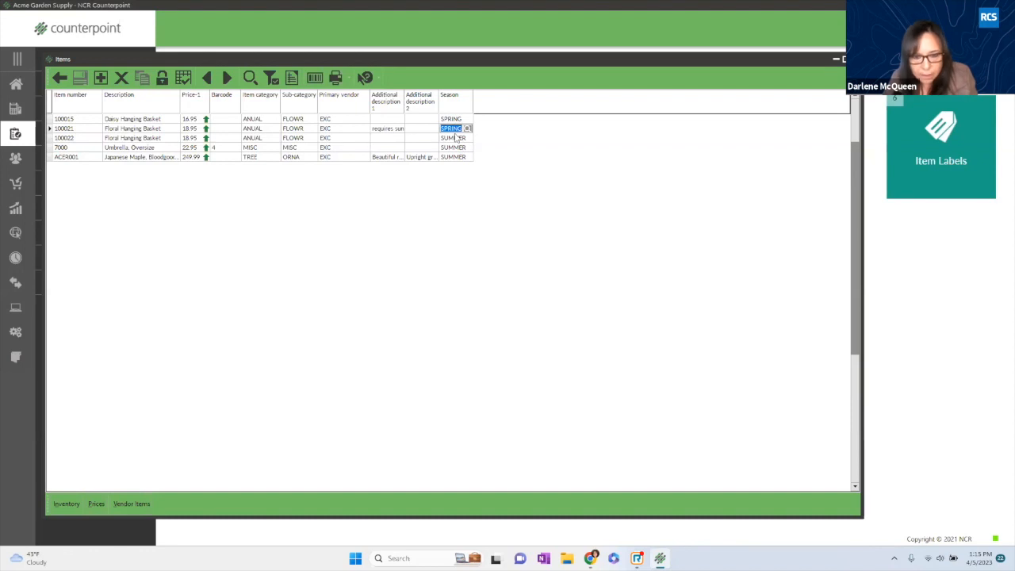
left_click(456, 138)
key("ctrl+v")
left_click(452, 147)
key("ctrl+v")
left_click(456, 157)
key("ctrl+v")
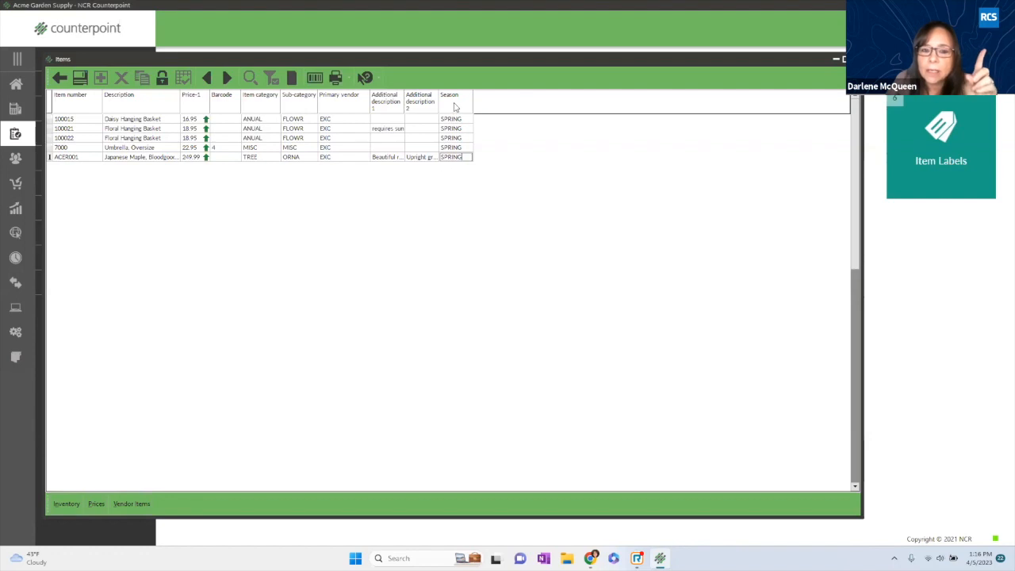
right_click(453, 101)
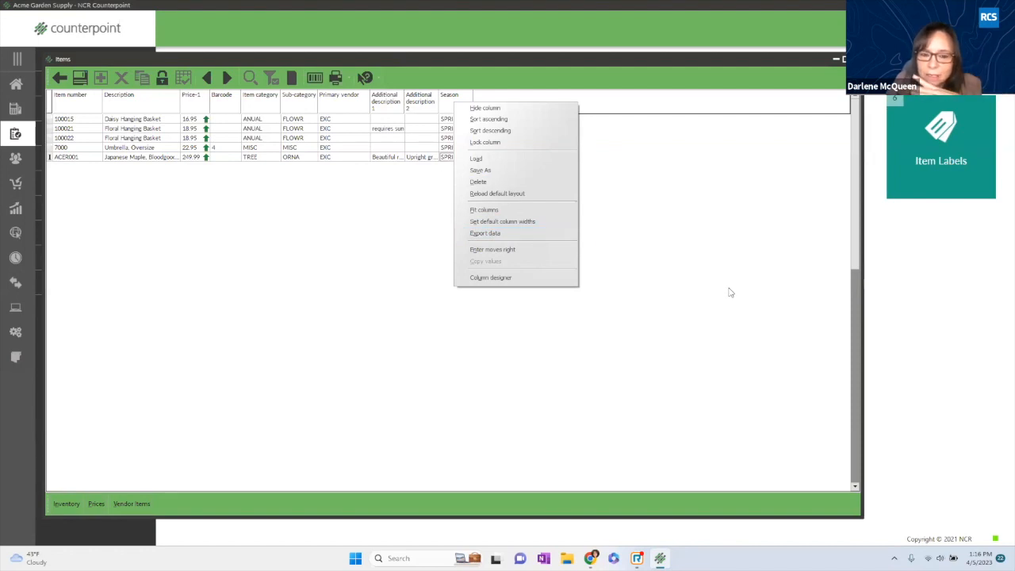
left_click(671, 279)
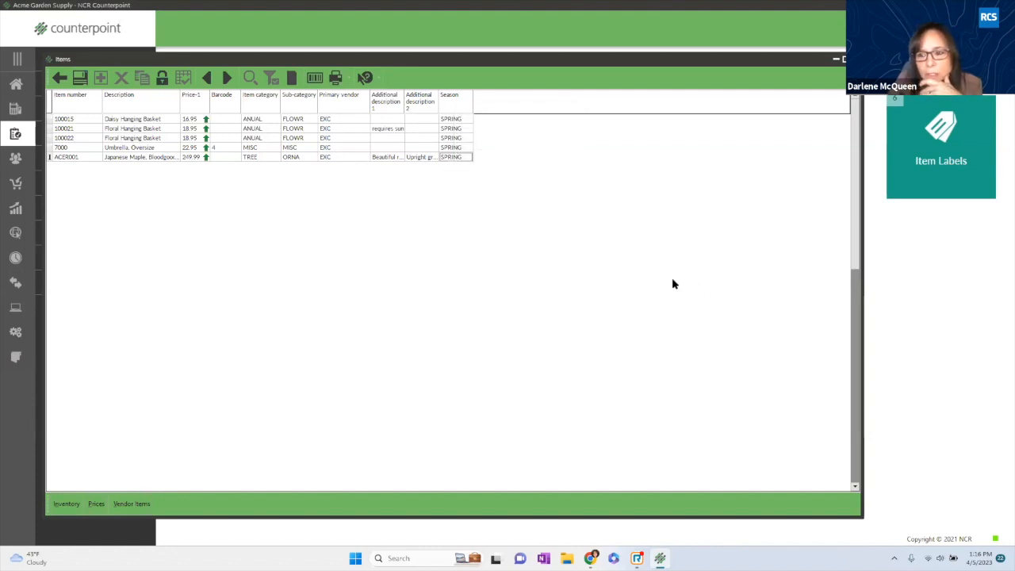